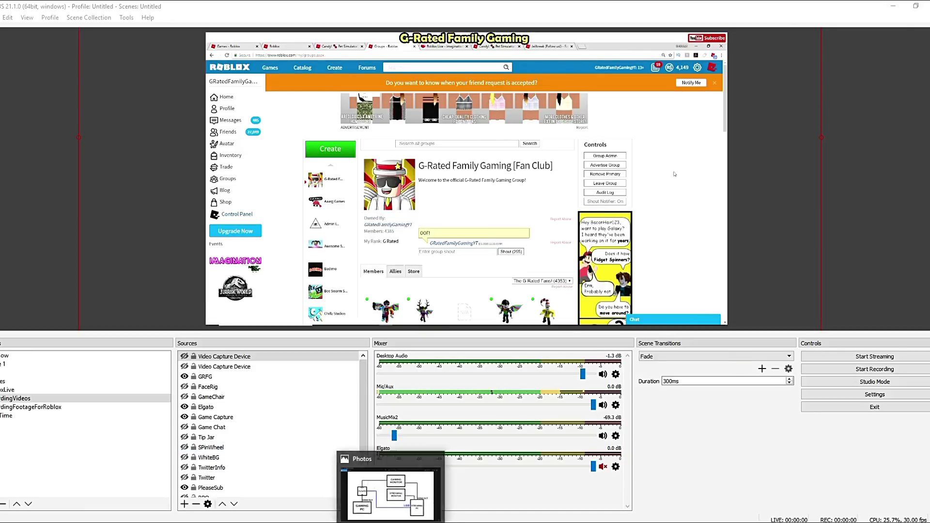
# - Open StreamingWithTwoPCsDiagram.png full-screen in Photos from its taskbar preview
pyautogui.click(393, 475)
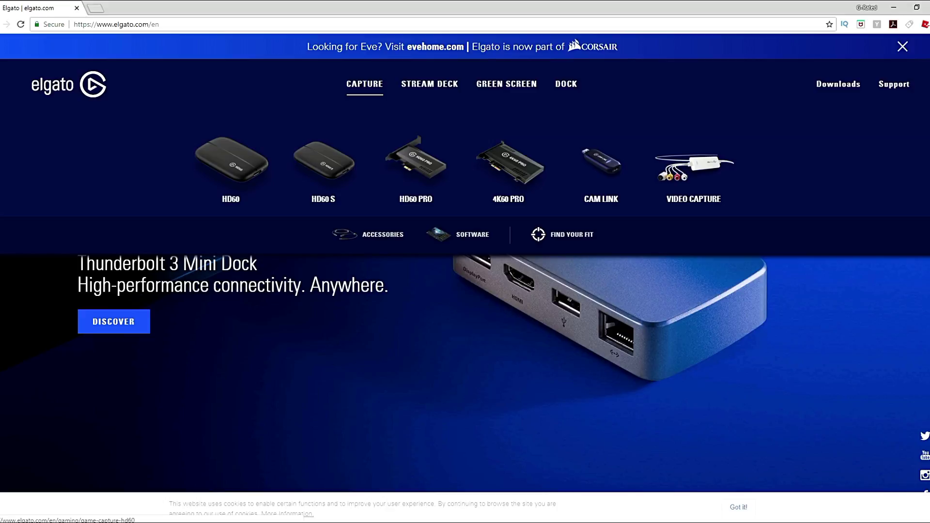
# - Switch from Chrome back to the Photos window showing the two-PC diagram
pyautogui.hotkey('alt', 'Tab')
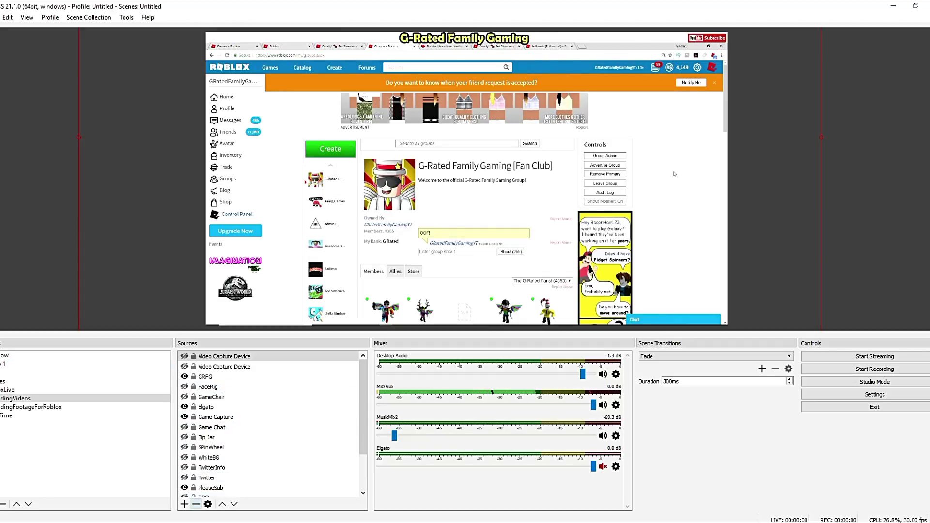
# - Add Video Capture Device 2 with the default name, using the Elgato Game Capture HD device
pyautogui.click(185, 505)
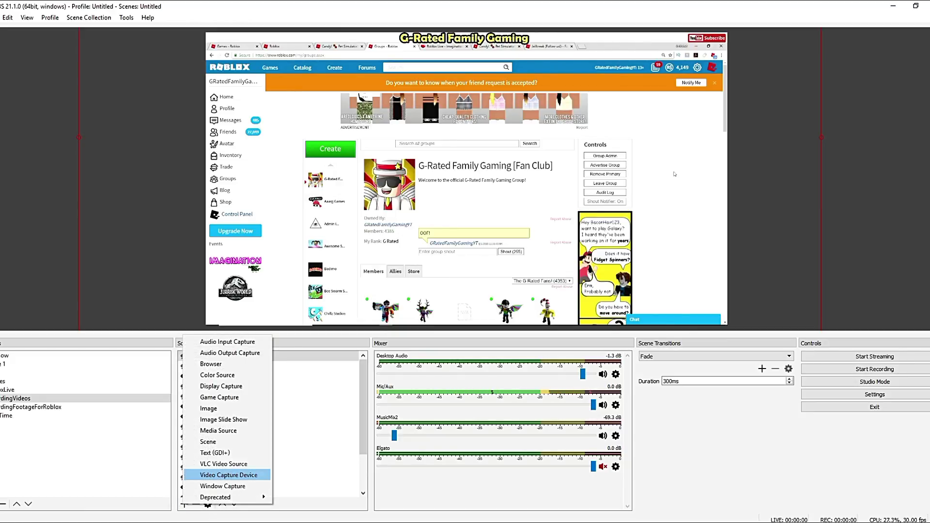
pyautogui.click(229, 475)
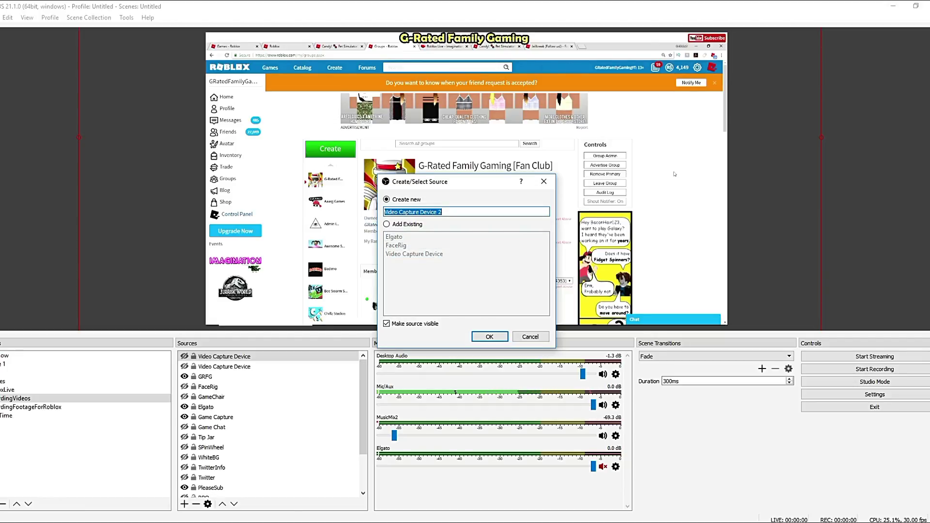
pyautogui.press('Return')
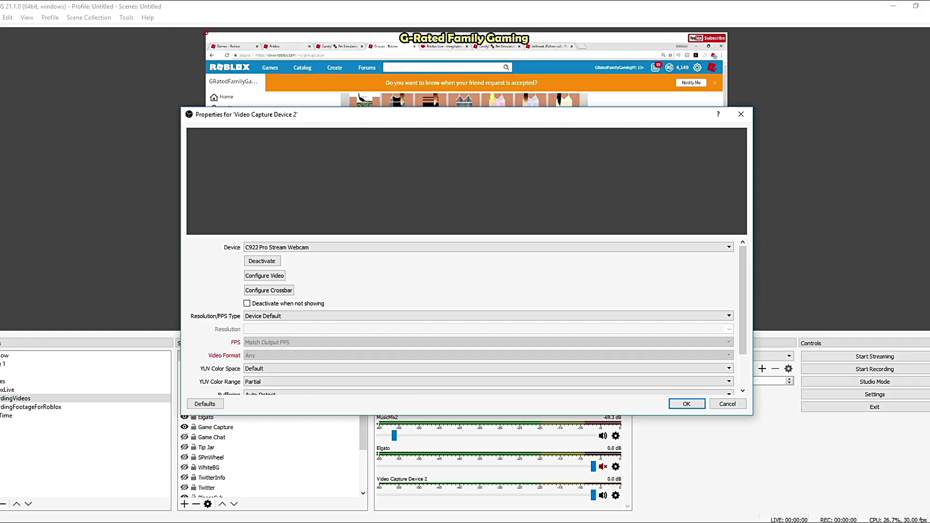
pyautogui.hotkey('alt', 'Down')
pyautogui.press('Down')
pyautogui.press('Down')
pyautogui.press('Down')
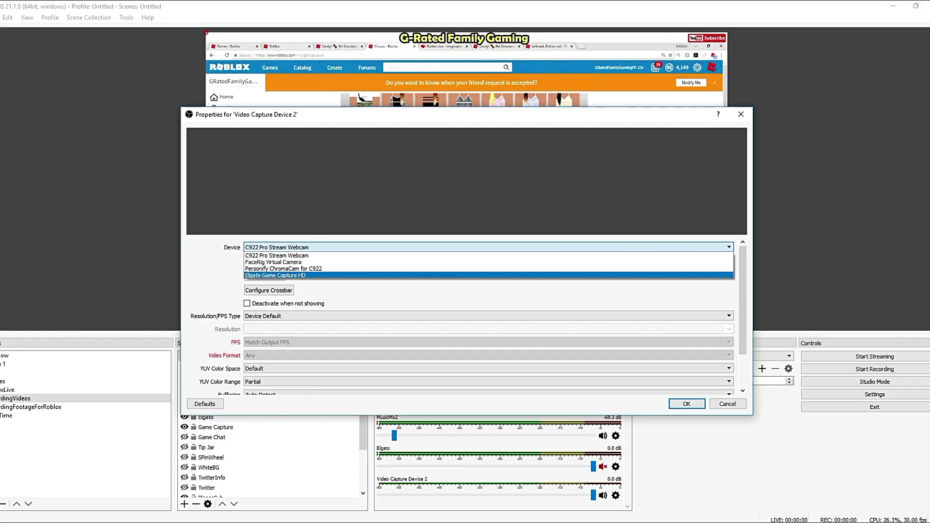
pyautogui.press('Return')
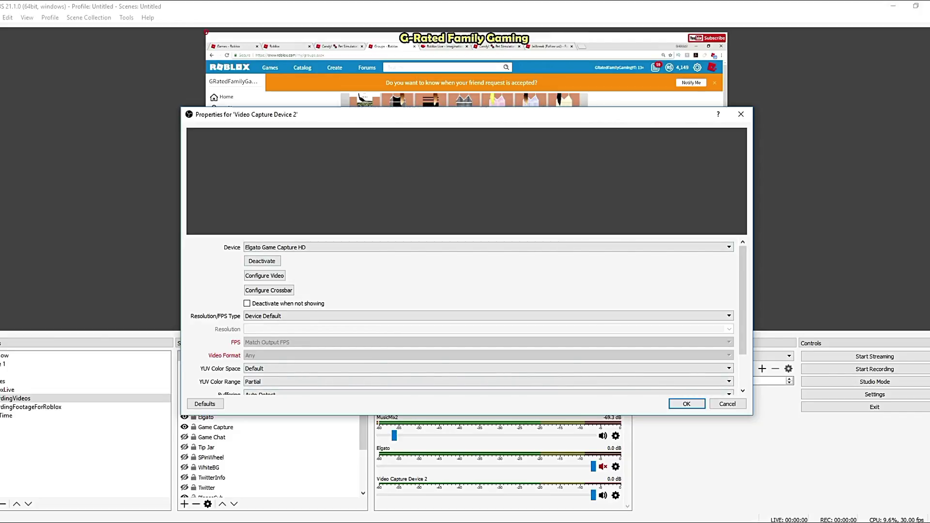
pyautogui.click(728, 404)
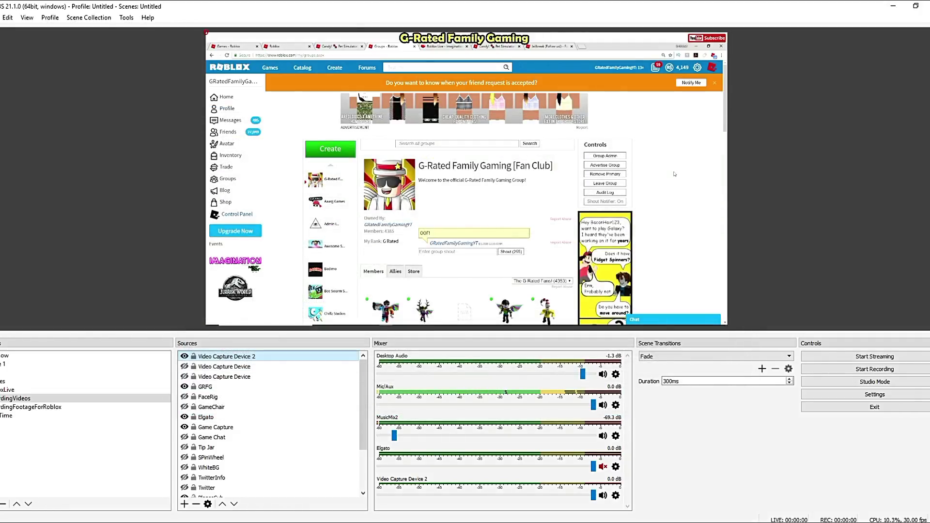
# - Delete Video Capture Device 2, then select the Elgato source and fit it to the canvas
pyautogui.click(196, 504)
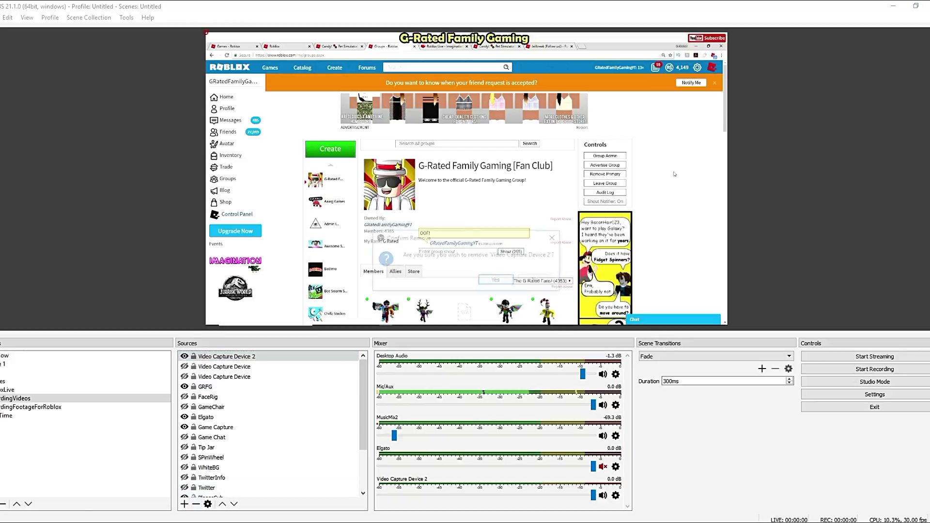
pyautogui.press('Return')
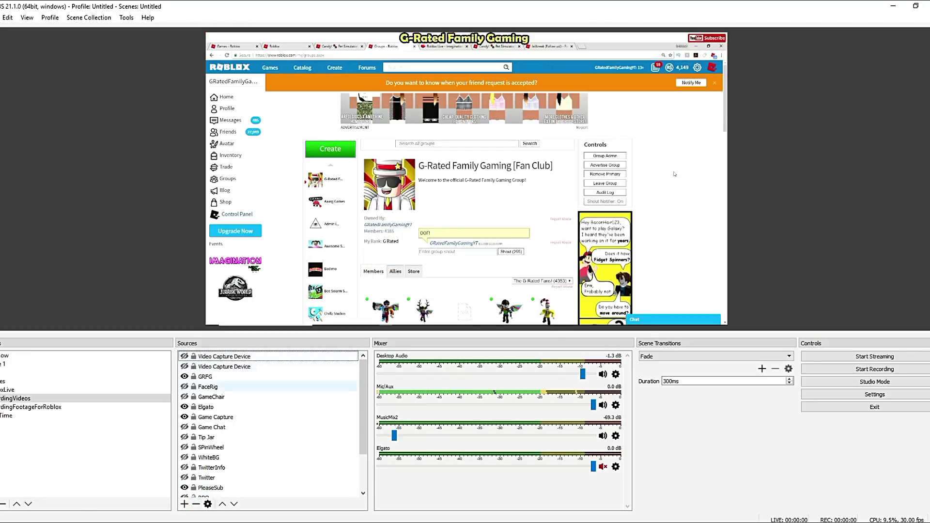
pyautogui.click(228, 407)
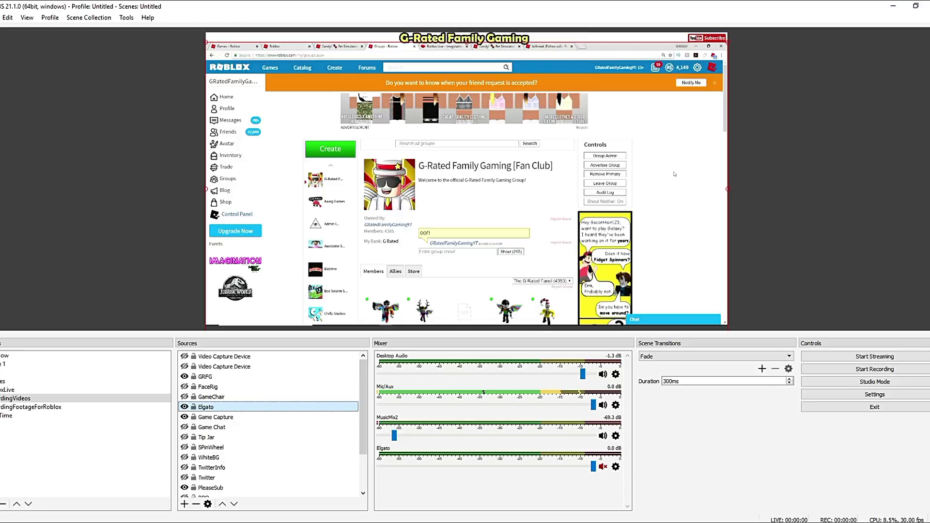
pyautogui.click(208, 458)
pyautogui.click(224, 356)
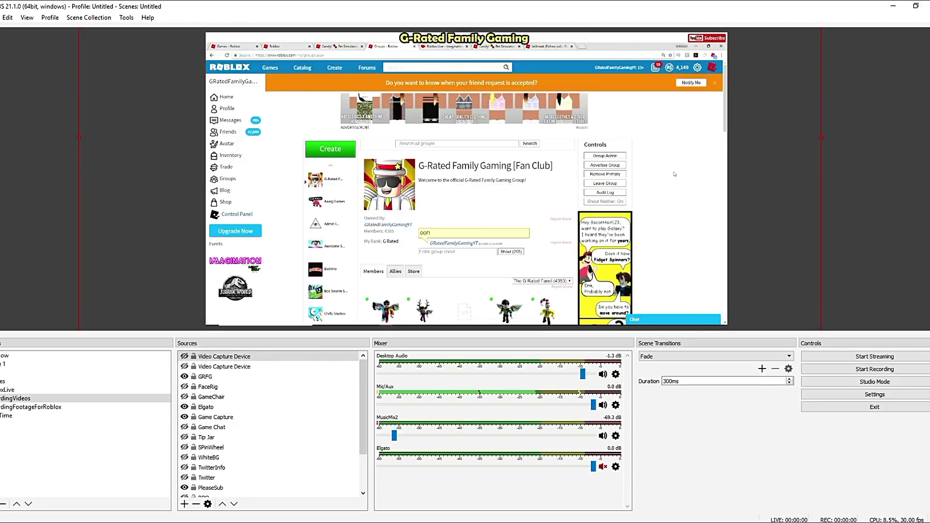
pyautogui.click(208, 387)
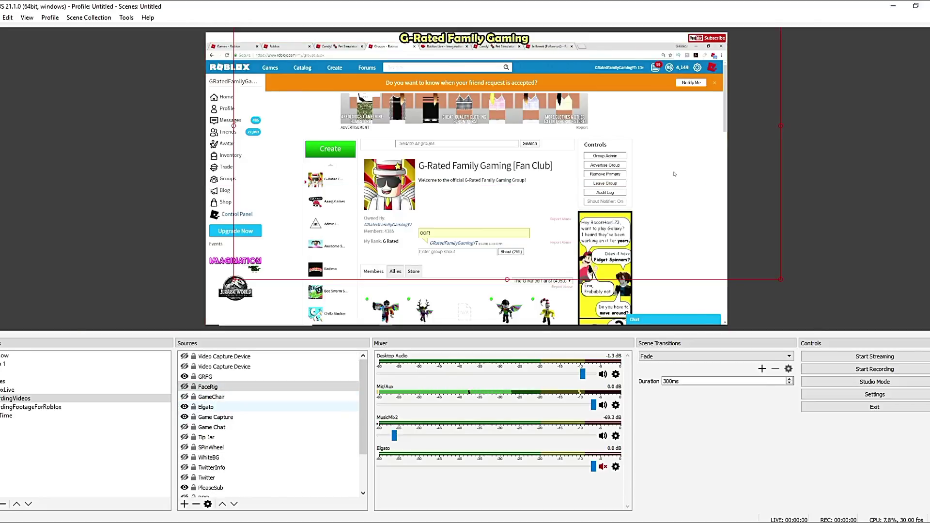
pyautogui.click(218, 407)
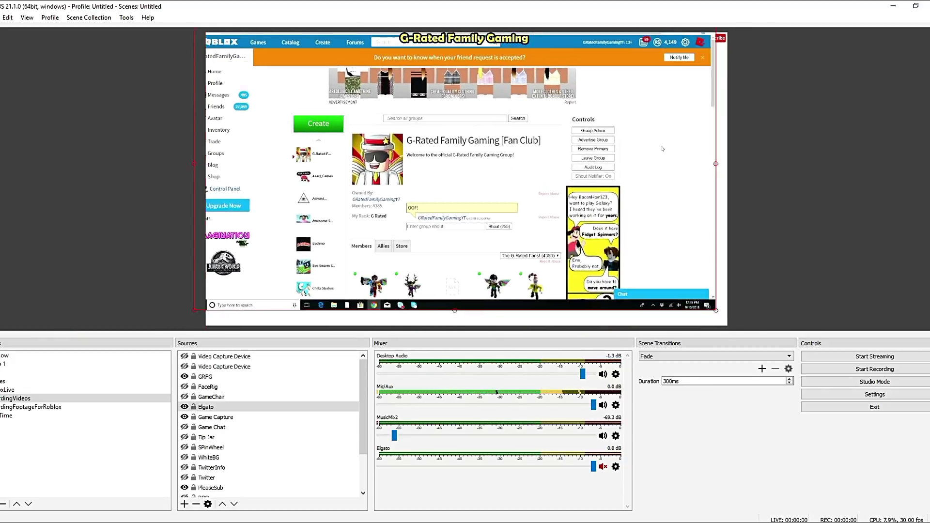
pyautogui.hotkey('ctrl', 'r')
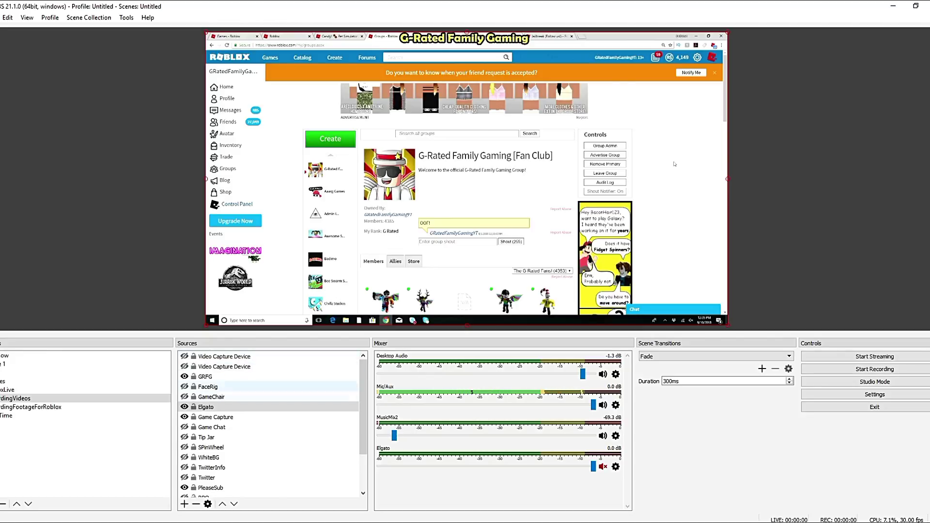
# - Look through the Elgato source's properties, then nudge its capture slightly in the preview
pyautogui.doubleClick(206, 407)
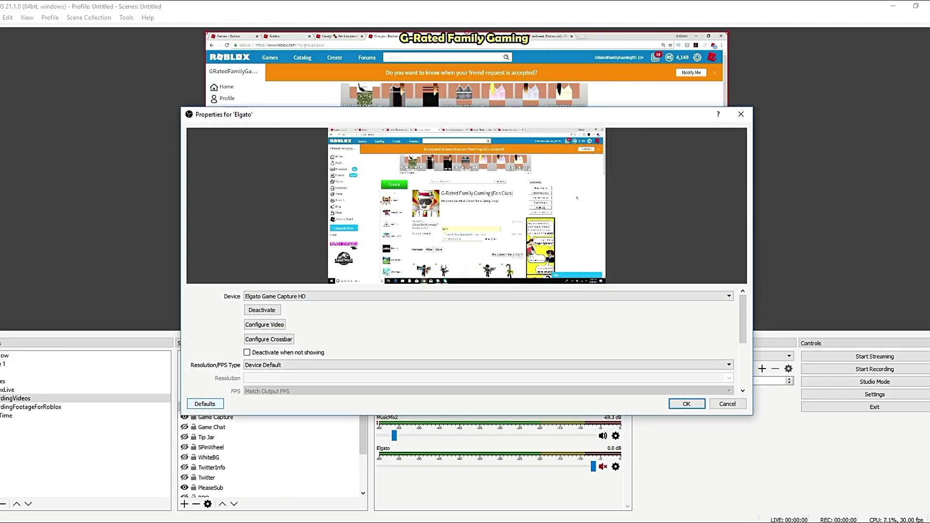
pyautogui.scroll(-4, 464, 339)
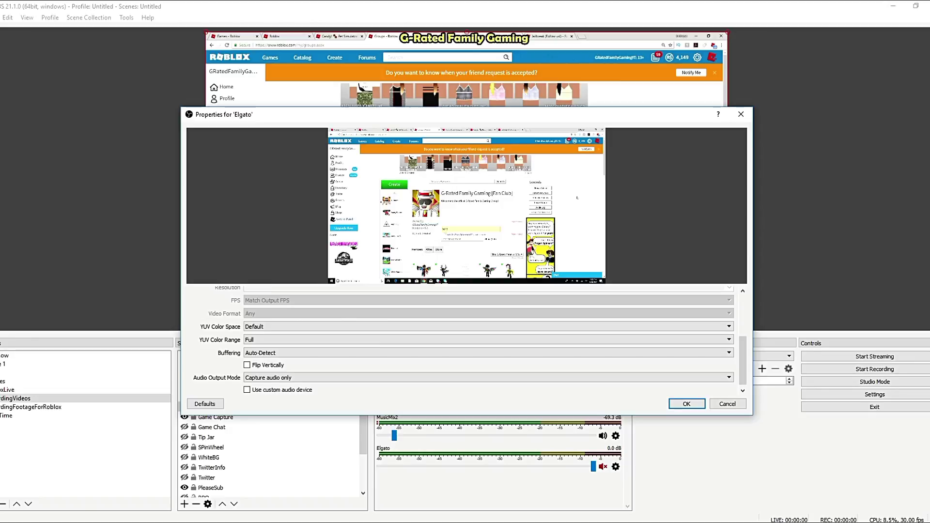
pyautogui.scroll(-1, 485, 327)
pyautogui.scroll(2, 484, 339)
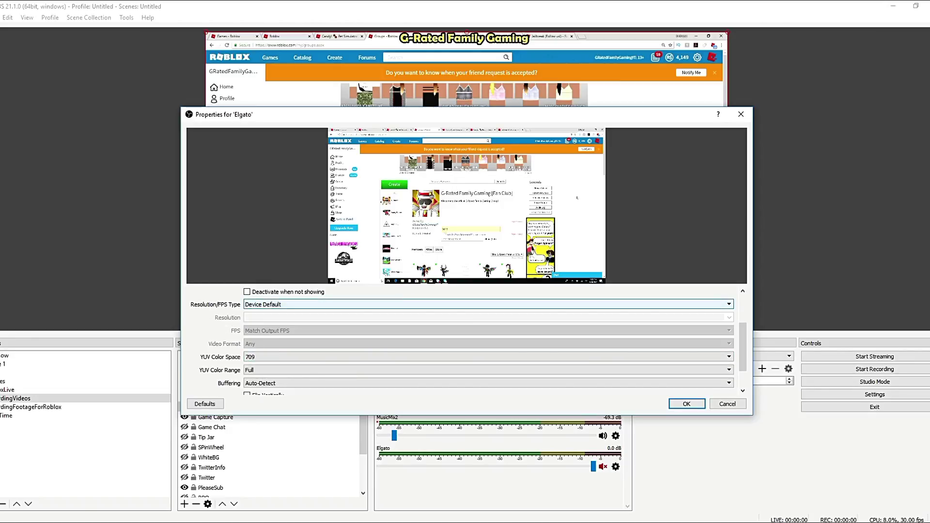
pyautogui.scroll(3, 488, 341)
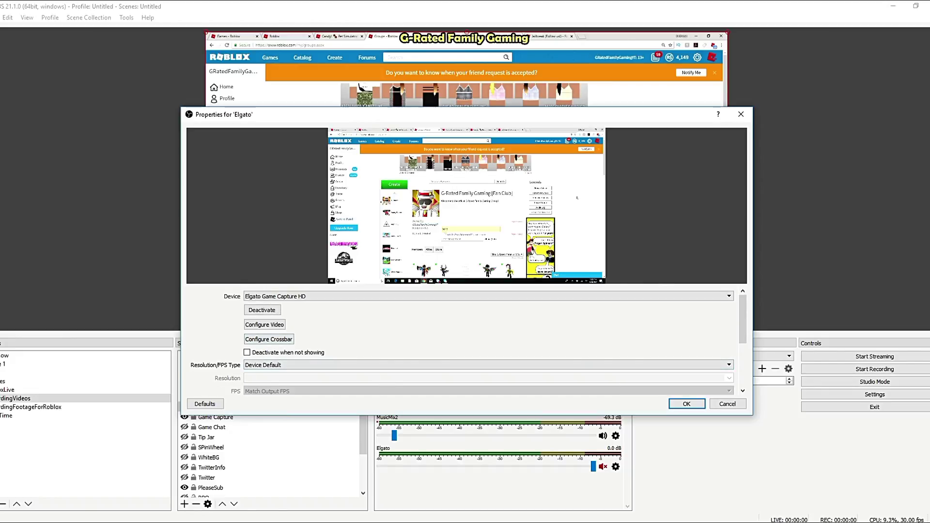
pyautogui.click(727, 403)
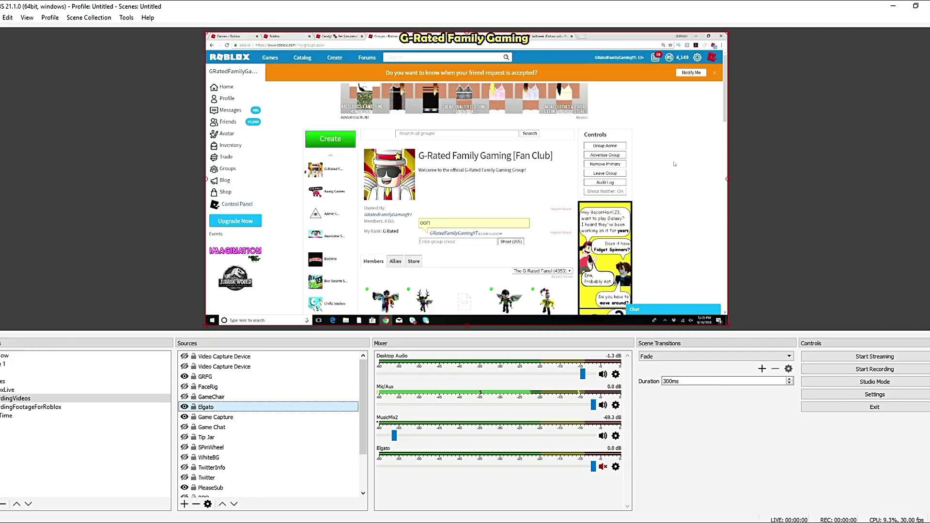
pyautogui.moveTo(206, 33)
pyautogui.mouseDown()
pyautogui.moveTo(556, 233)
pyautogui.moveTo(200, 29)
pyautogui.mouseUp()
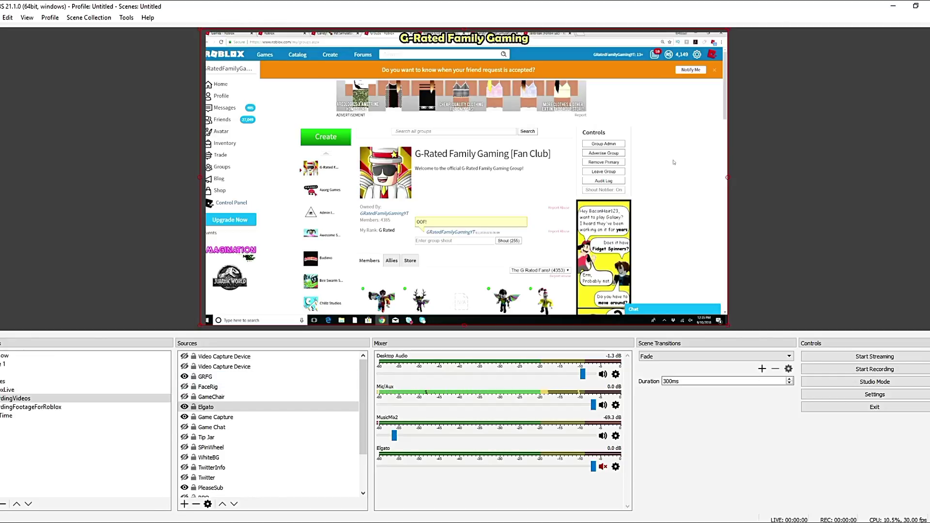
# - Alt-Tab from OBS to the StreamingWithTwoPCsDiagram.png wiring diagram in Photos
pyautogui.hotkey('alt', 'Tab')
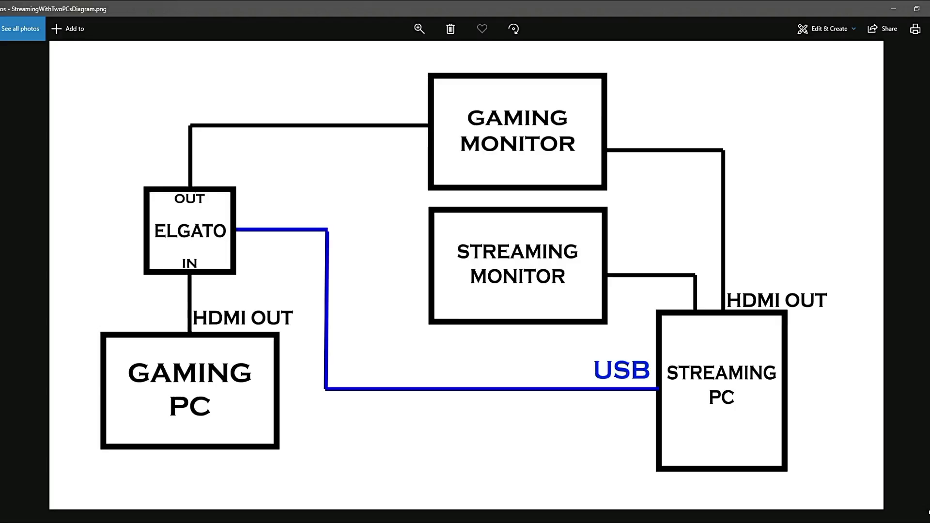
# - Switch to elgato.com in Chrome and bring up its CAPTURE product menu
pyautogui.hotkey('alt', 'Tab')
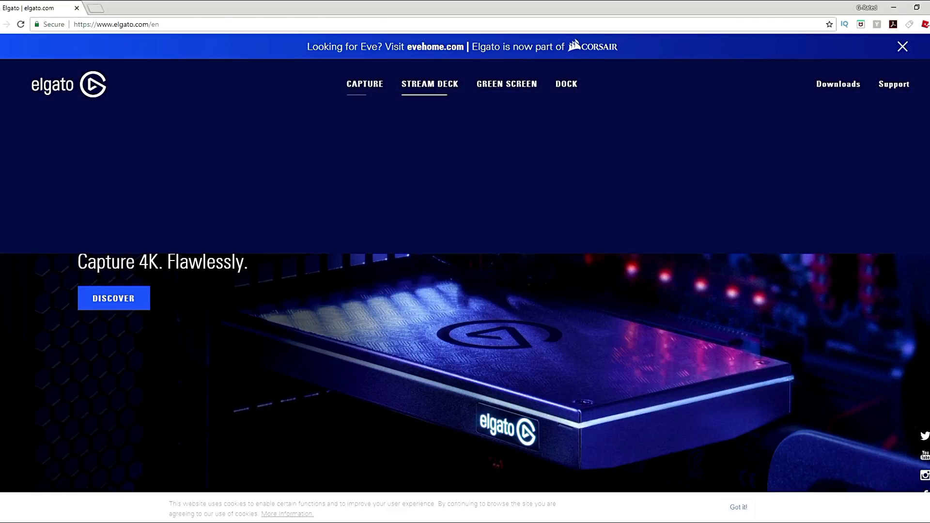
pyautogui.moveTo(364, 83)
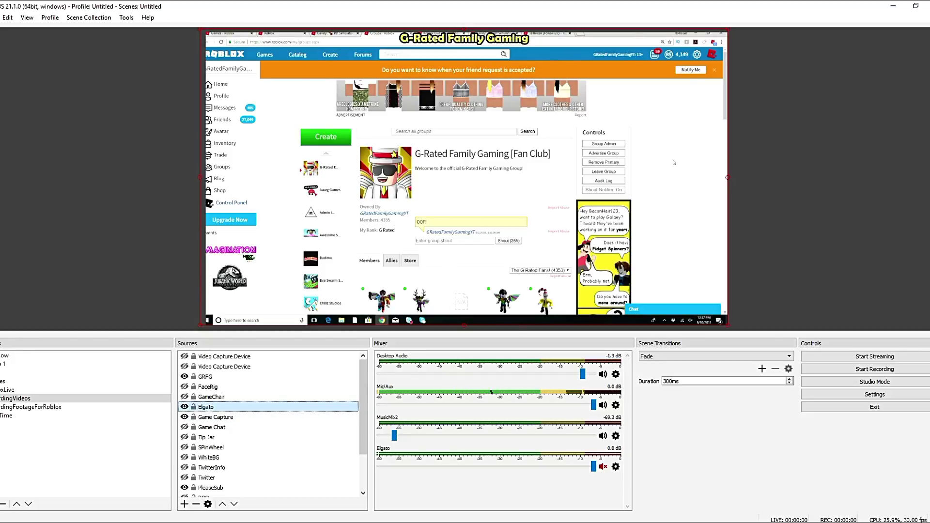
# - Glance at the Mic/Aux options, then make Scene 1 the active scene with F1
pyautogui.click(616, 406)
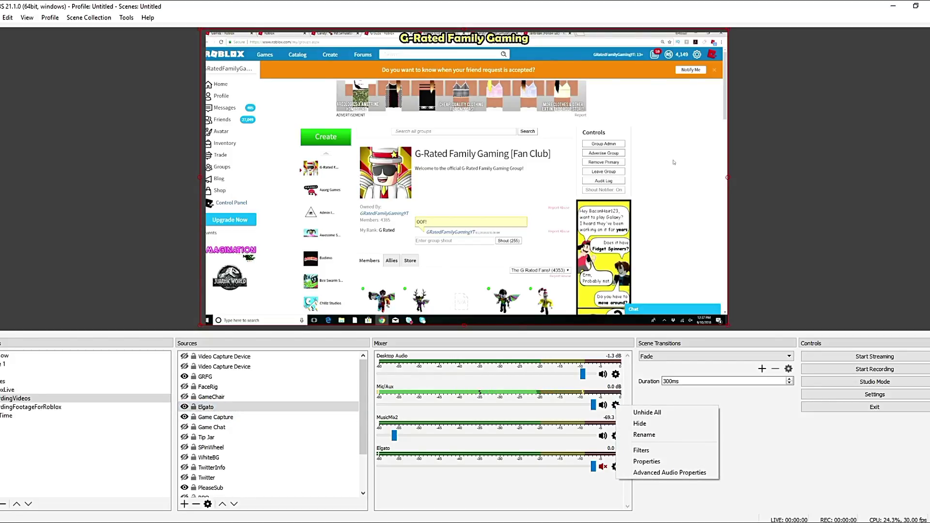
pyautogui.press('Escape')
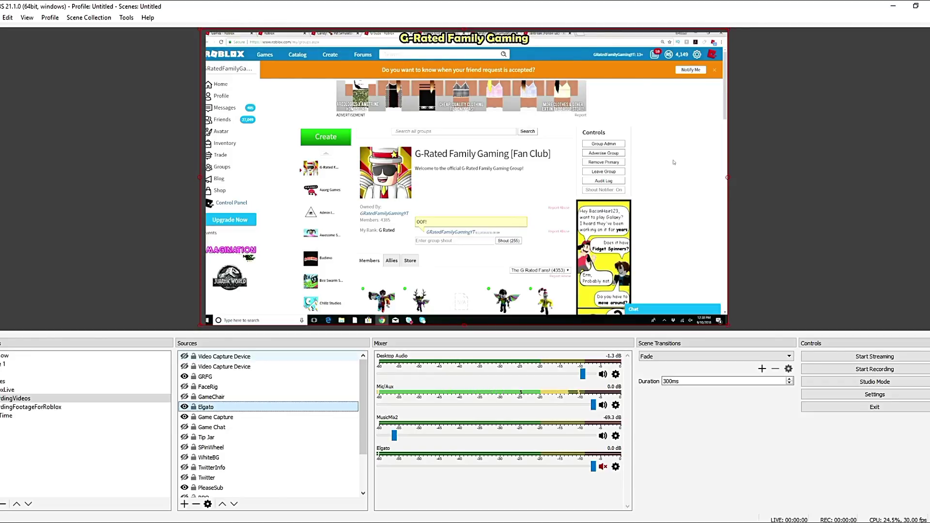
pyautogui.press('F1')
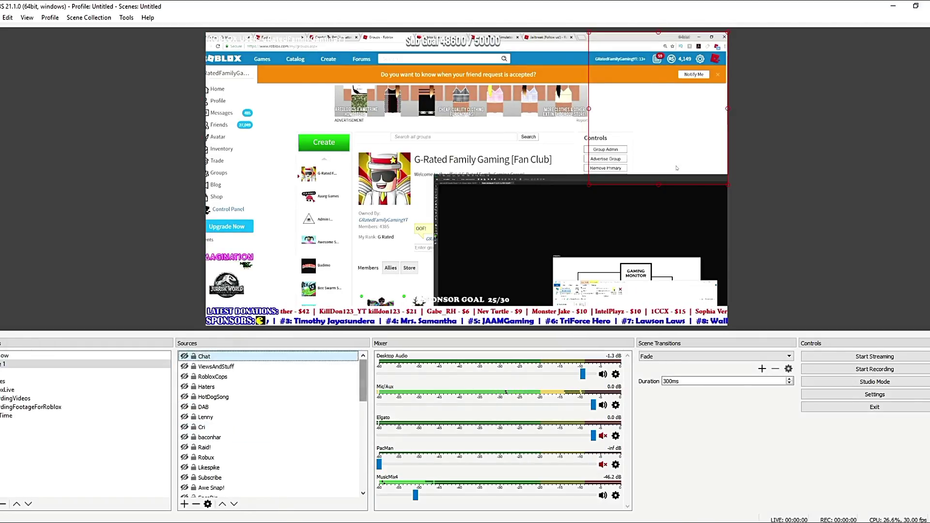
# - Select the Display Capture 4K source in Scene 1's Sources list
pyautogui.scroll(-3, 271, 422)
pyautogui.scroll(-7, 272, 447)
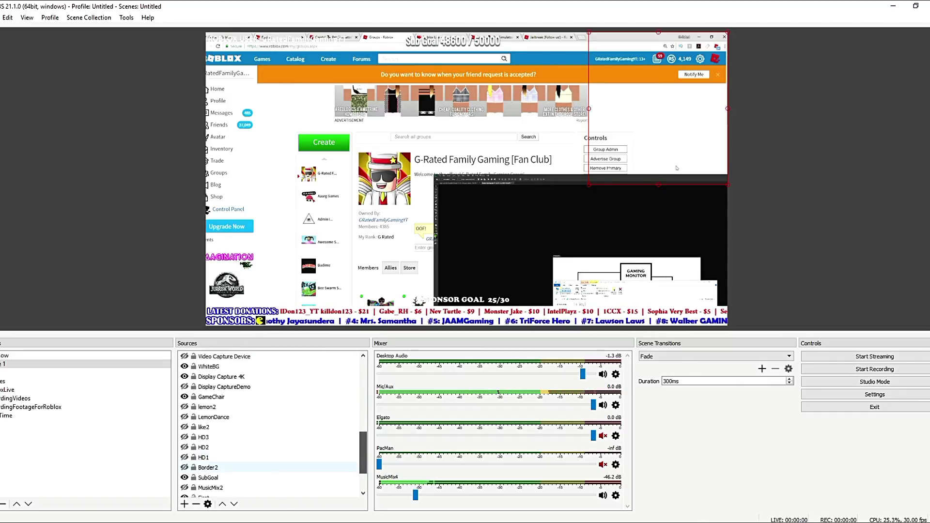
pyautogui.scroll(2, 271, 447)
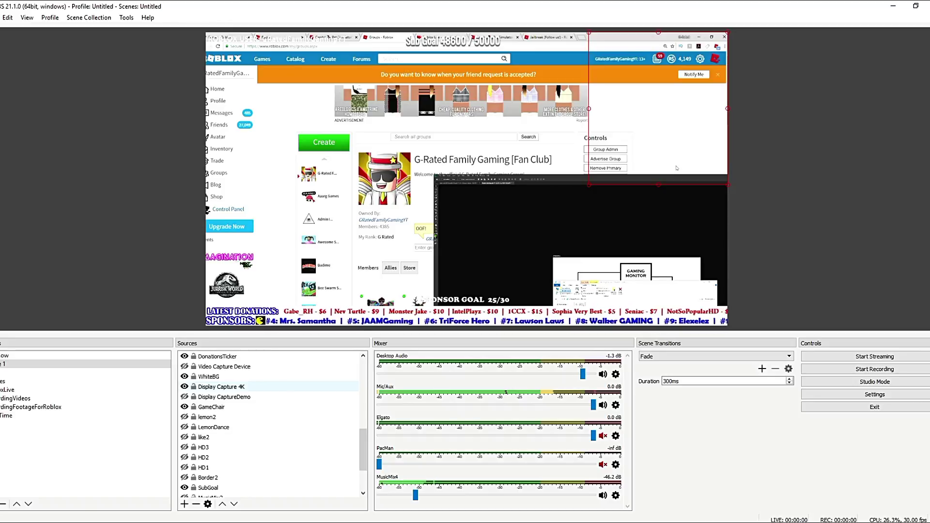
pyautogui.click(221, 386)
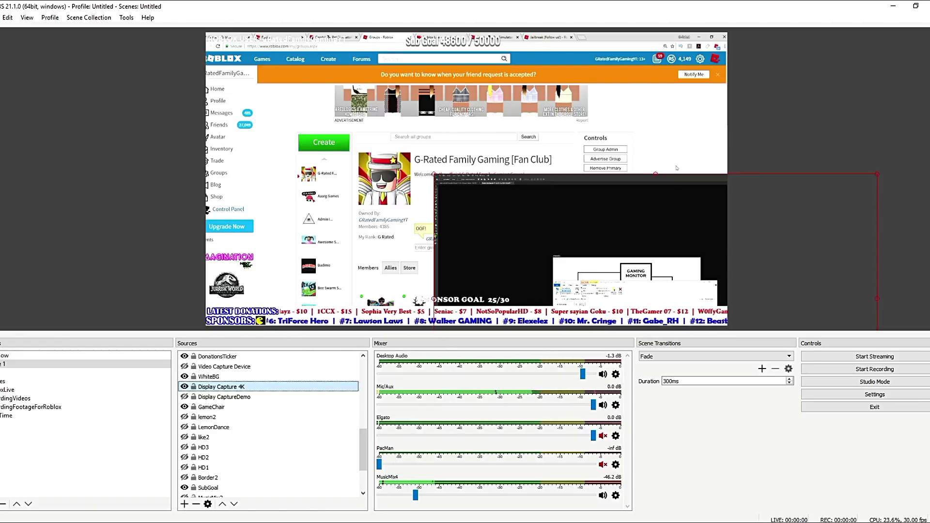
pyautogui.rightClick(221, 387)
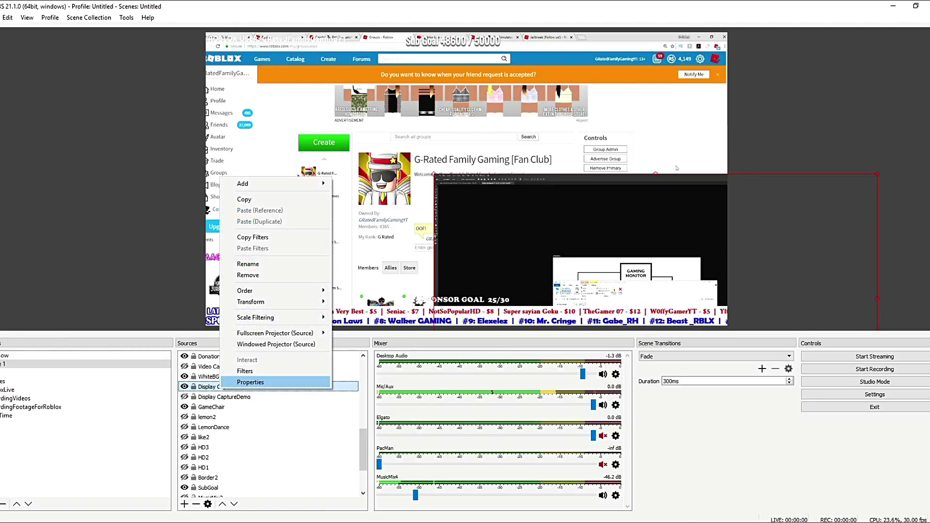
pyautogui.click(245, 371)
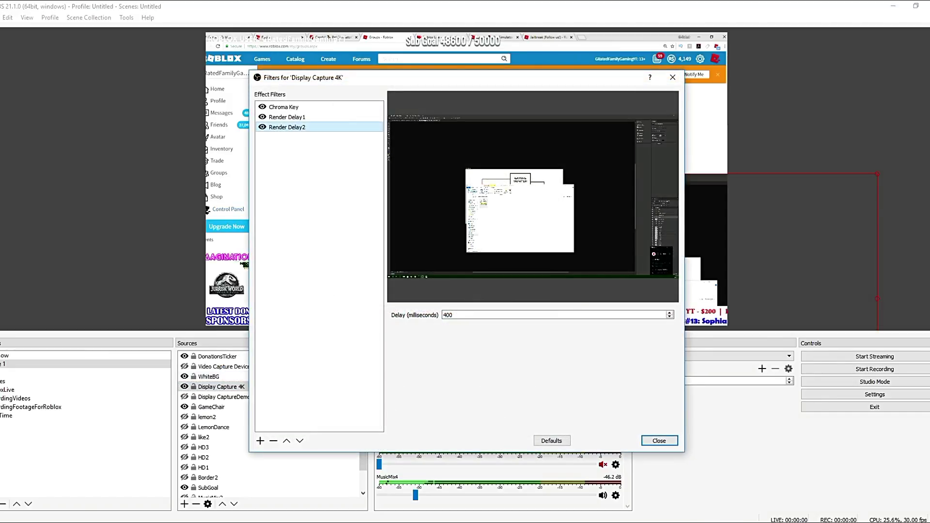
pyautogui.click(287, 117)
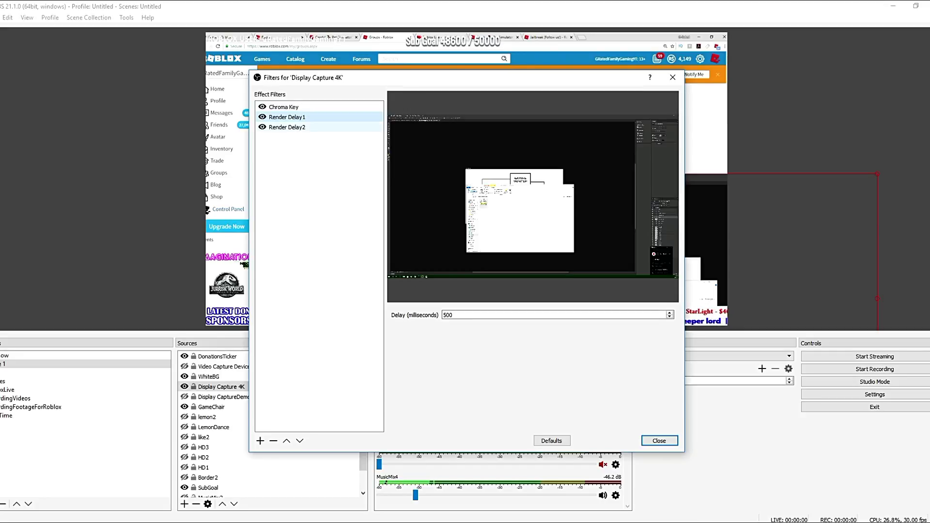
pyautogui.click(286, 127)
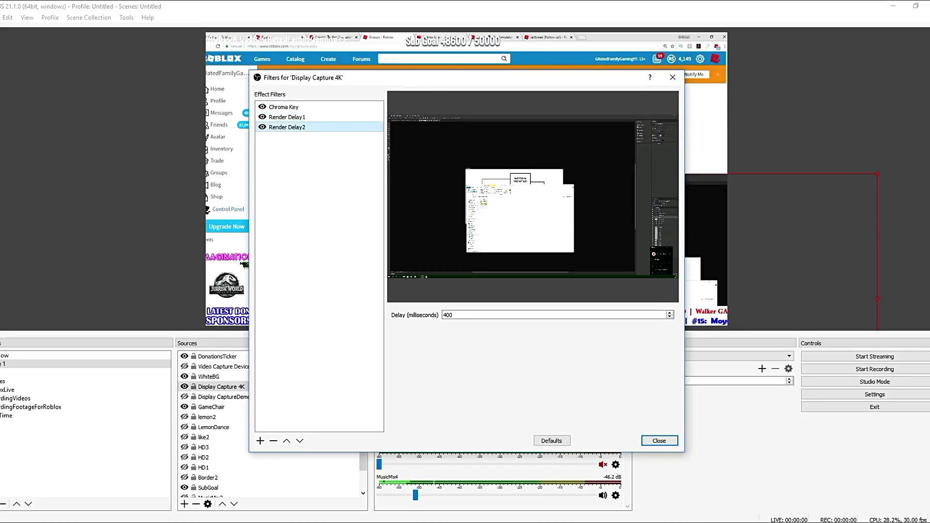
pyautogui.click(287, 117)
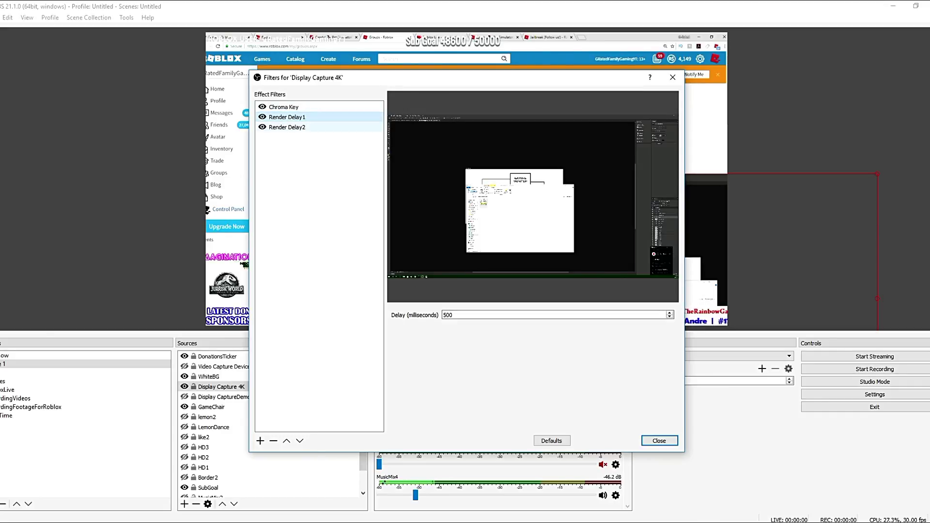
pyautogui.click(287, 127)
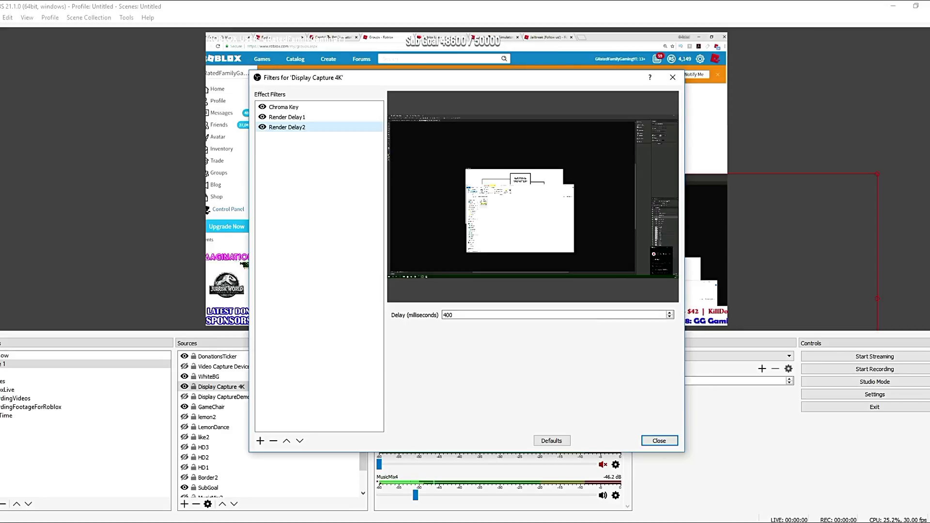
pyautogui.press('Escape')
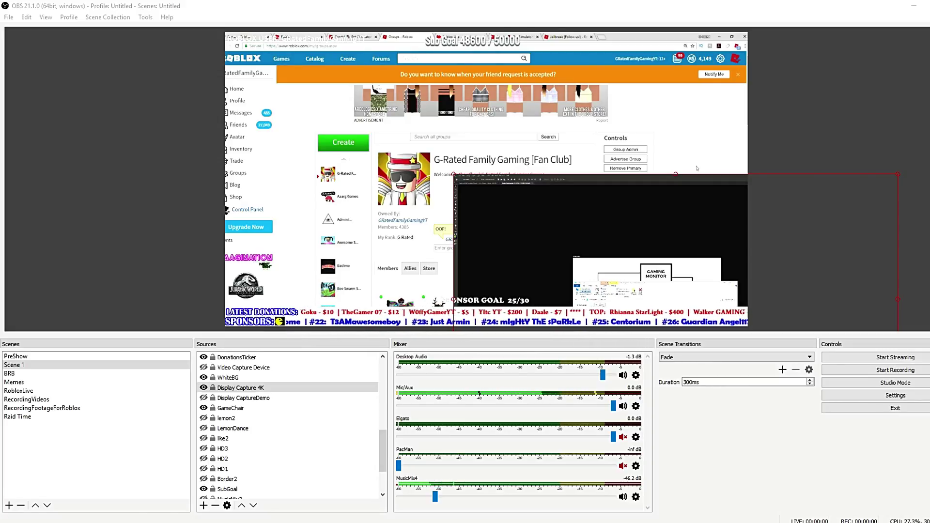
# - Open Advanced Audio Properties from the Mic/Aux mixer options
pyautogui.click(636, 406)
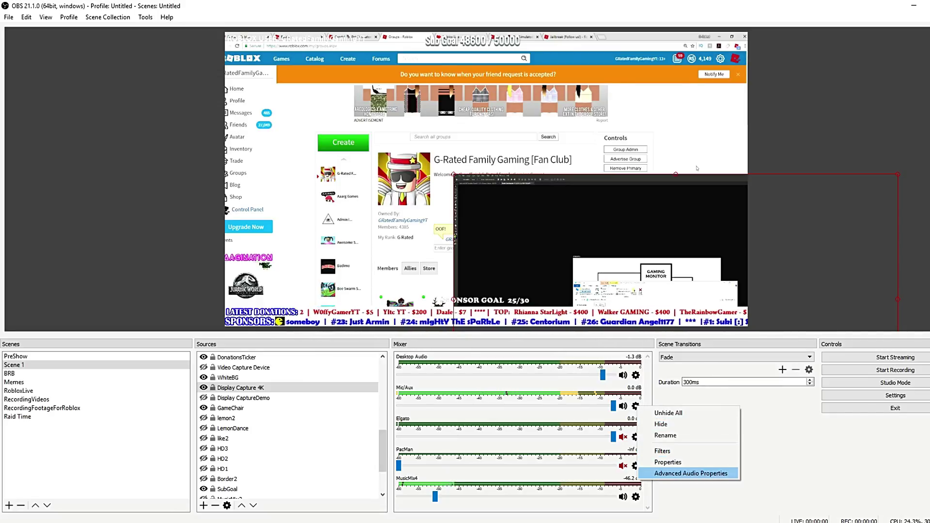
pyautogui.click(691, 473)
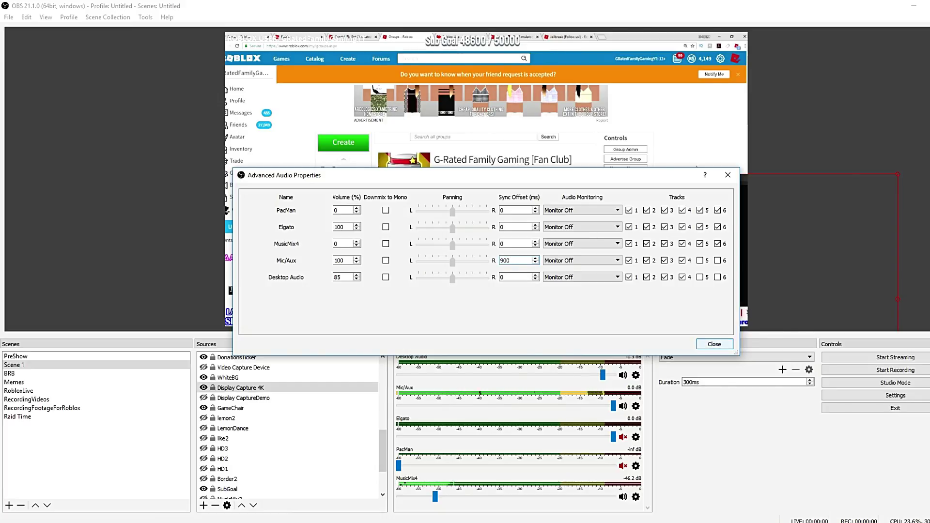
# - Close Advanced Audio Properties, keeping the Mic/Aux sync offset at 900 ms
pyautogui.press('Escape')
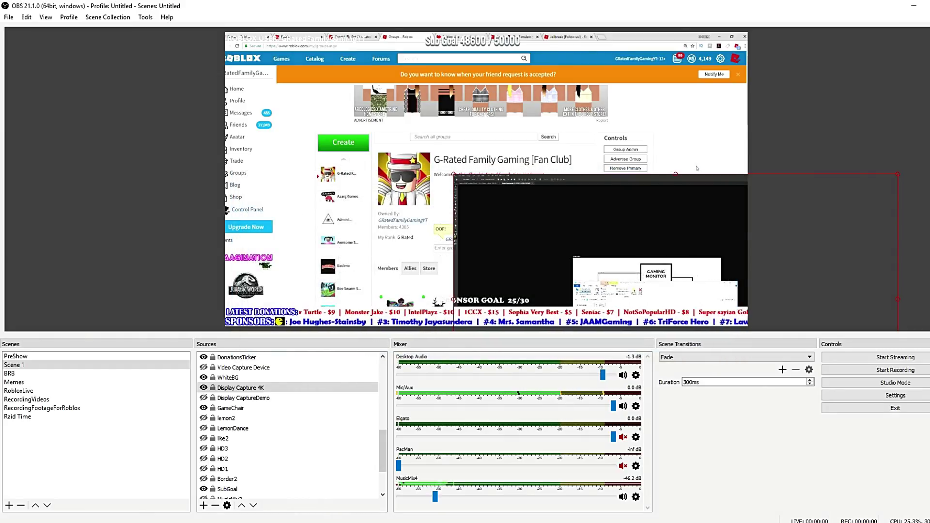